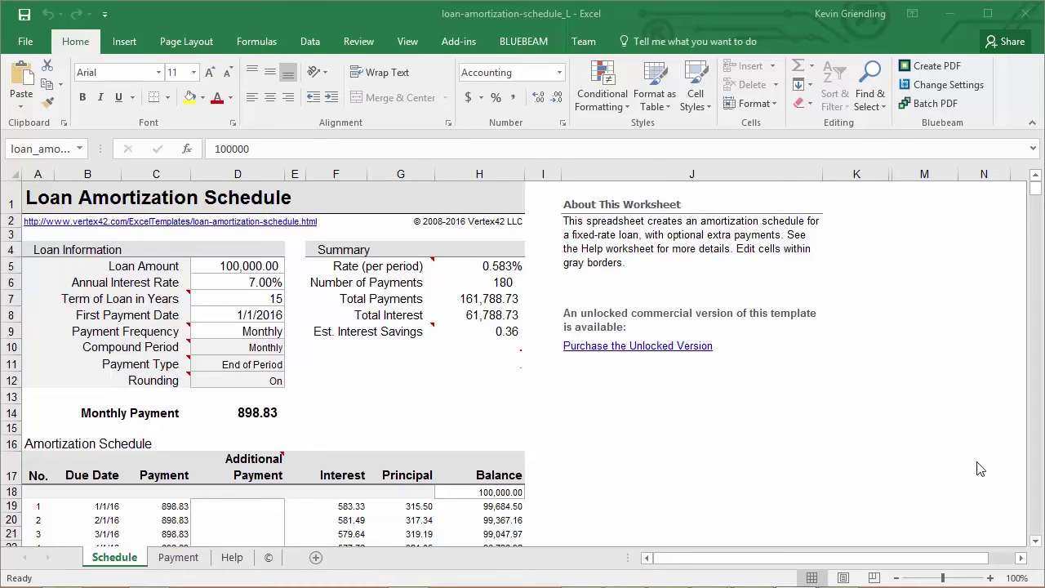
Set the loan amount to 250,000 and the loan term to 30 years.
left_click(238, 262)
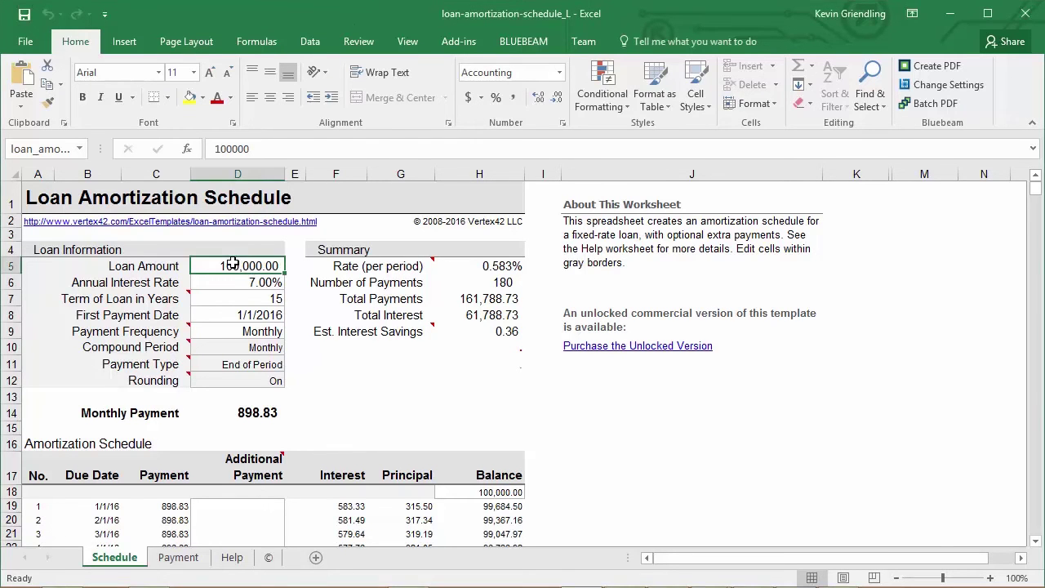
type("250")
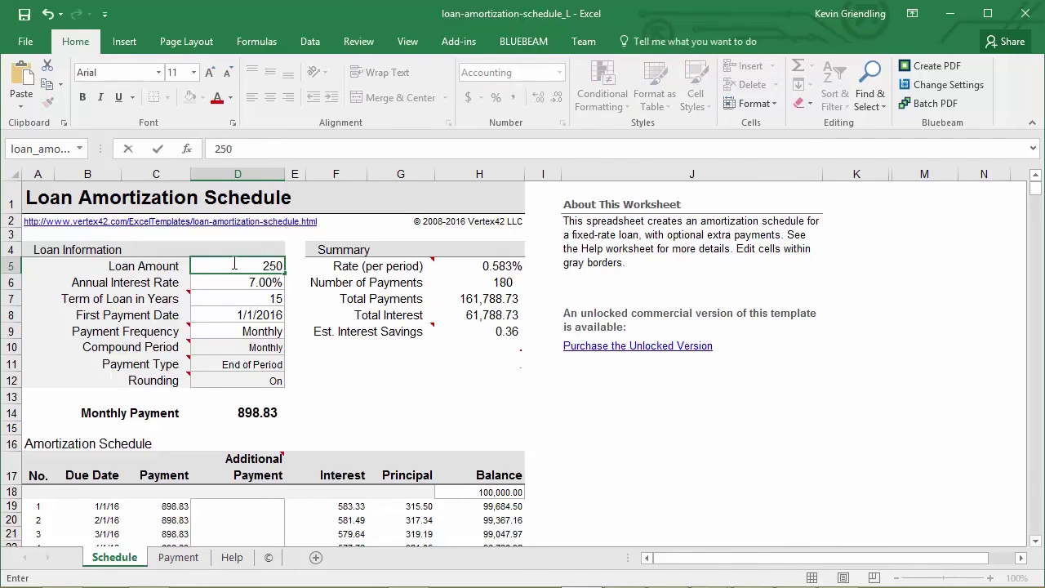
type(",000")
key("Return")
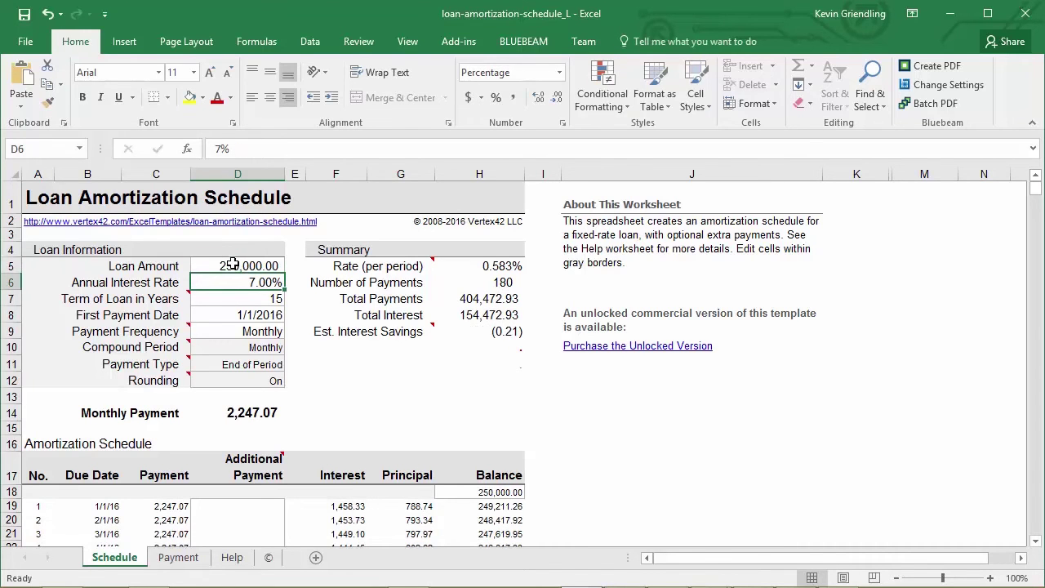
left_click(257, 314)
left_click(267, 297)
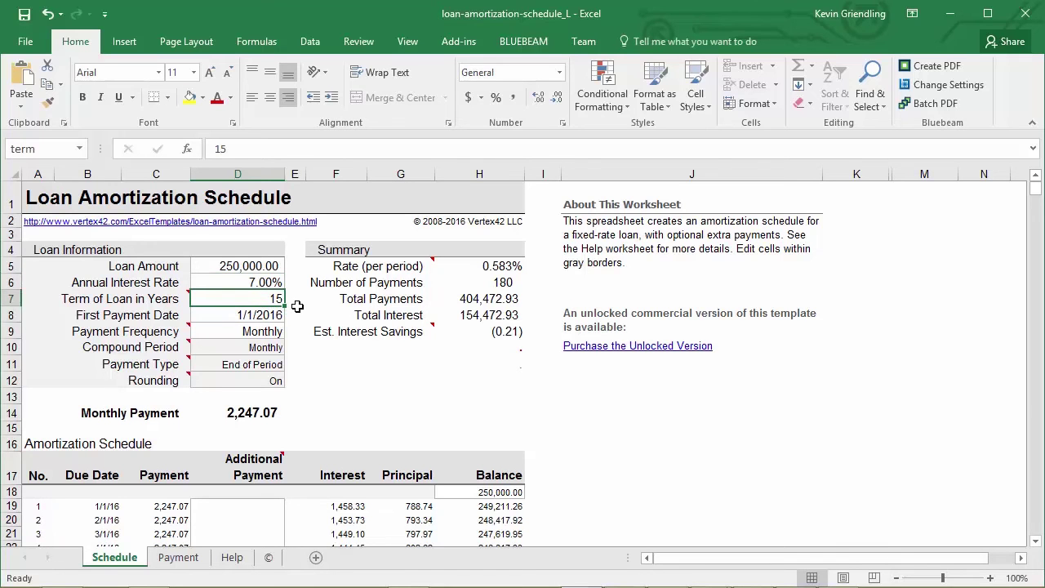
type("30")
key("Return")
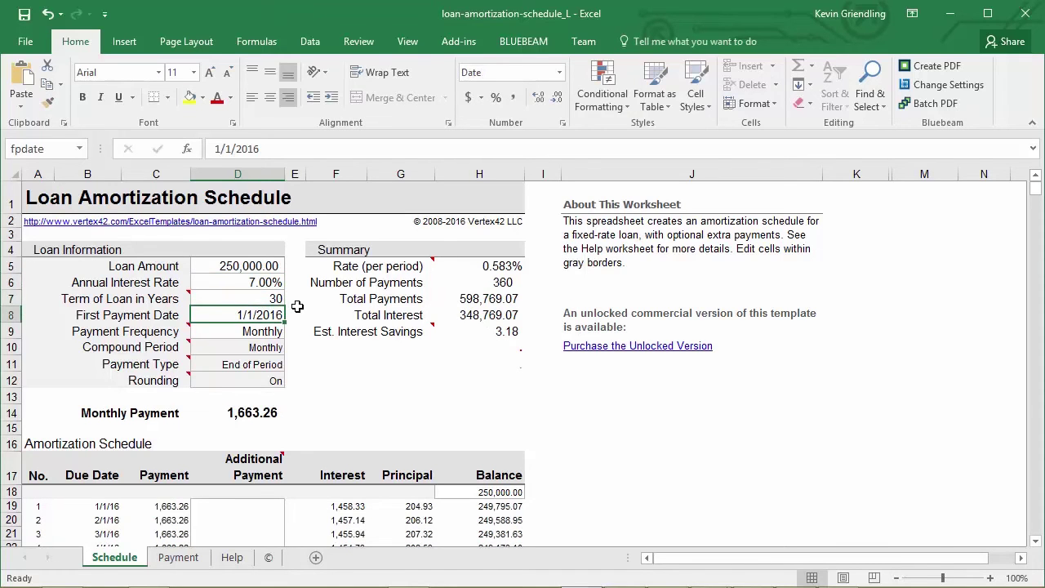
Inspect the formulas behind the first payment and payment 8's principal in the schedule.
scroll(270, 278, "down", 5)
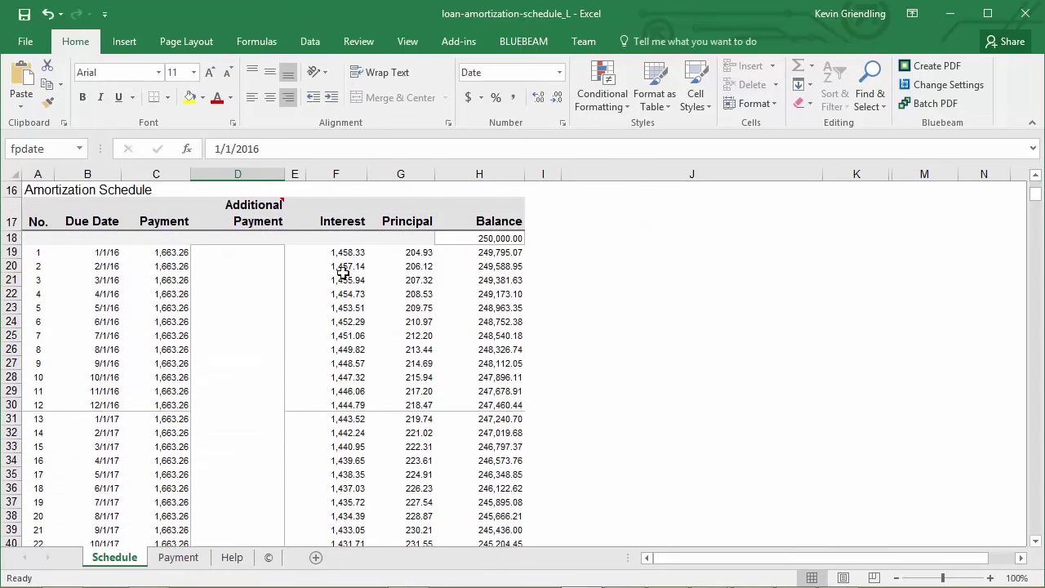
left_click(170, 254)
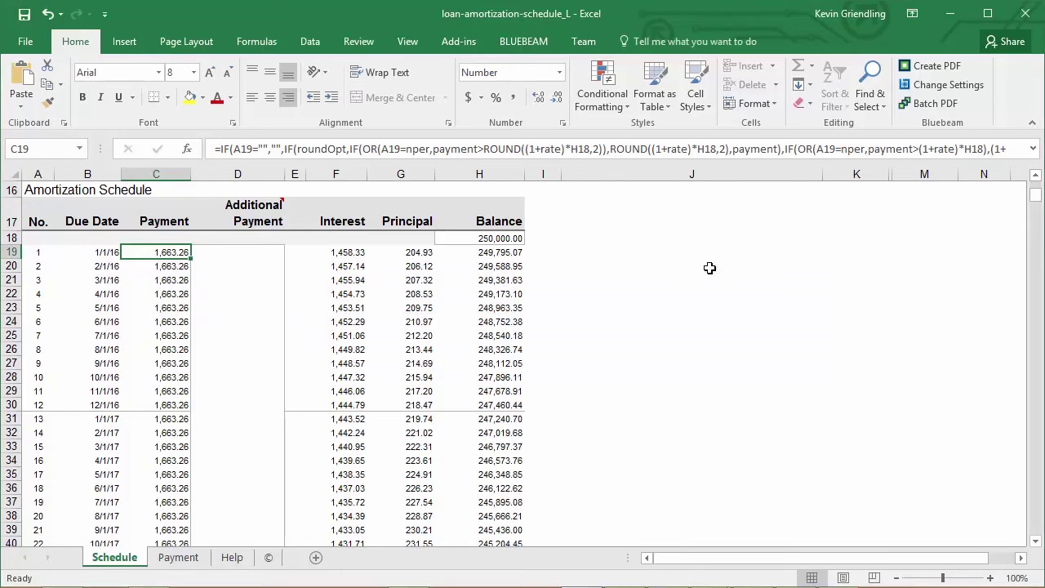
left_click(418, 349)
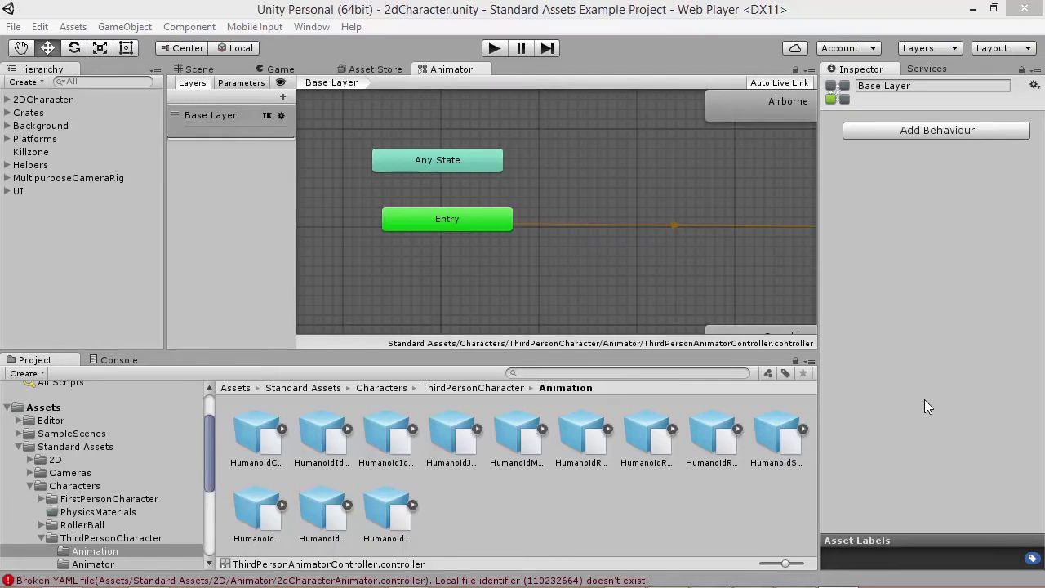
Add transitions from Grounded to Airborne and from Airborne back to Grounded.
left_click(602, 272)
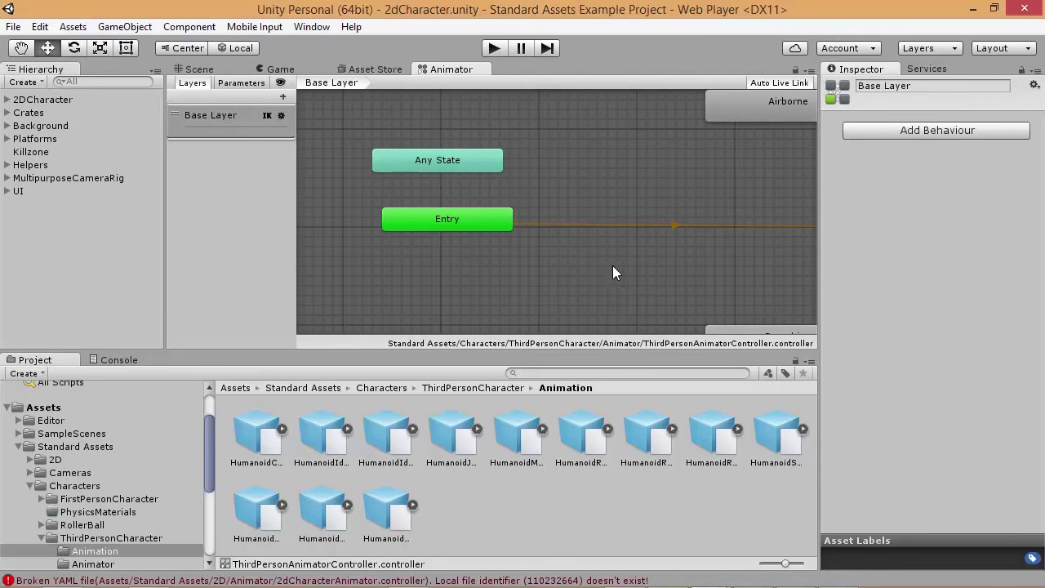
middle_click_drag(695, 269, 441, 292)
right_click(619, 238)
left_click(662, 249)
left_click(520, 130)
right_click(506, 126)
left_click(555, 141)
left_click(606, 242)
Add a transition from Airborne to Crouching and start one from Crouching toward Airborne.
right_click(503, 129)
left_click(547, 140)
left_click(506, 308)
right_click(498, 302)
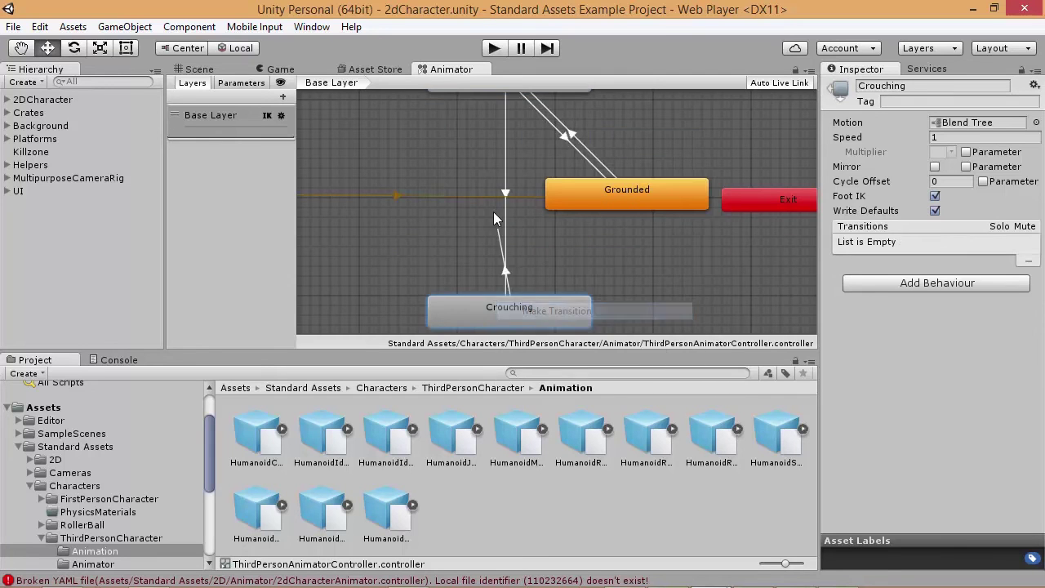
left_click(557, 311)
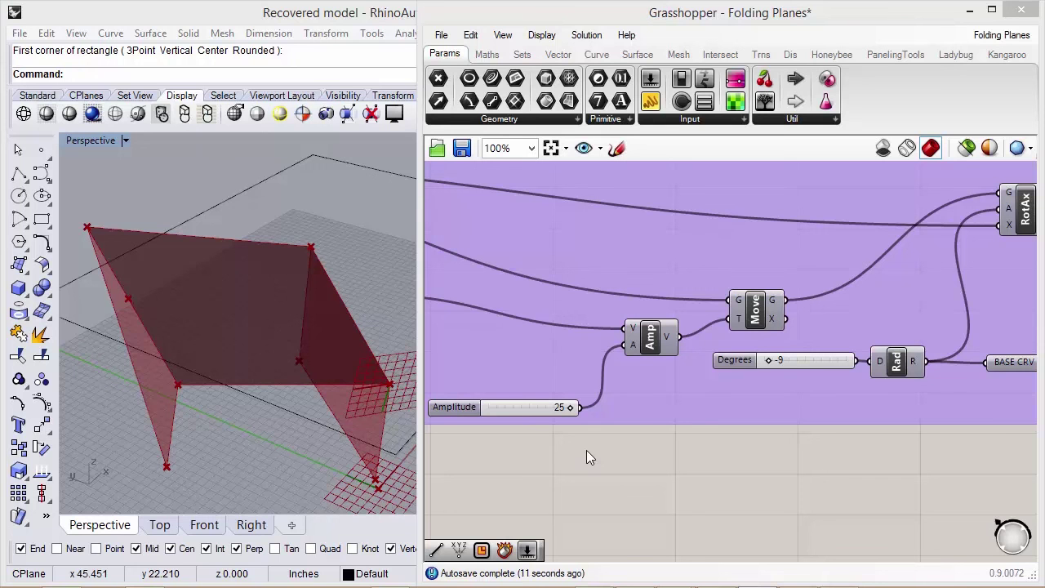
Delete the extra curve from the Rhino model.
left_click(329, 430)
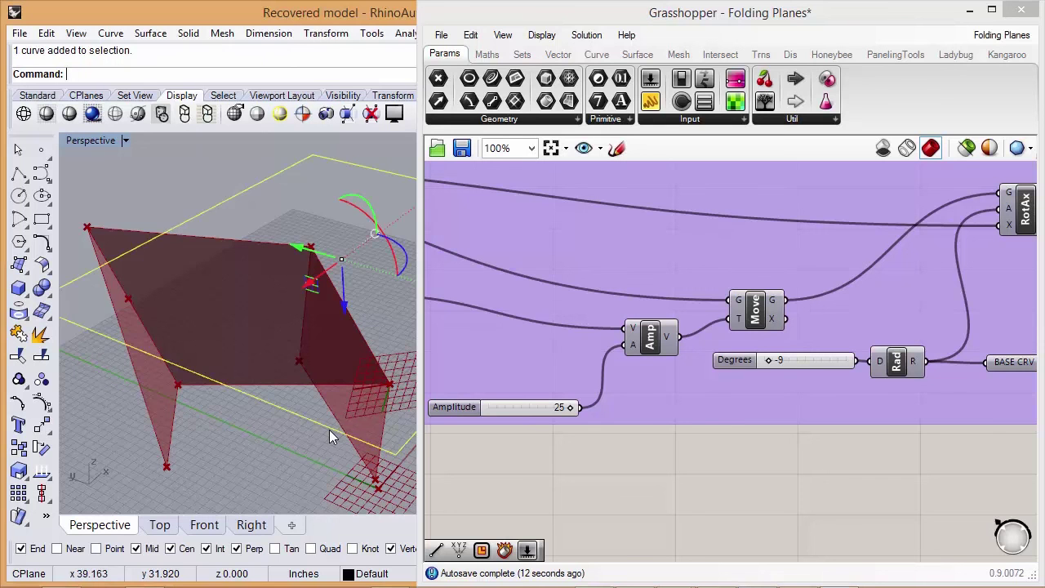
key("Delete")
right_click_drag(270, 371, 338, 300, "shift")
scroll(339, 300, "down", 2)
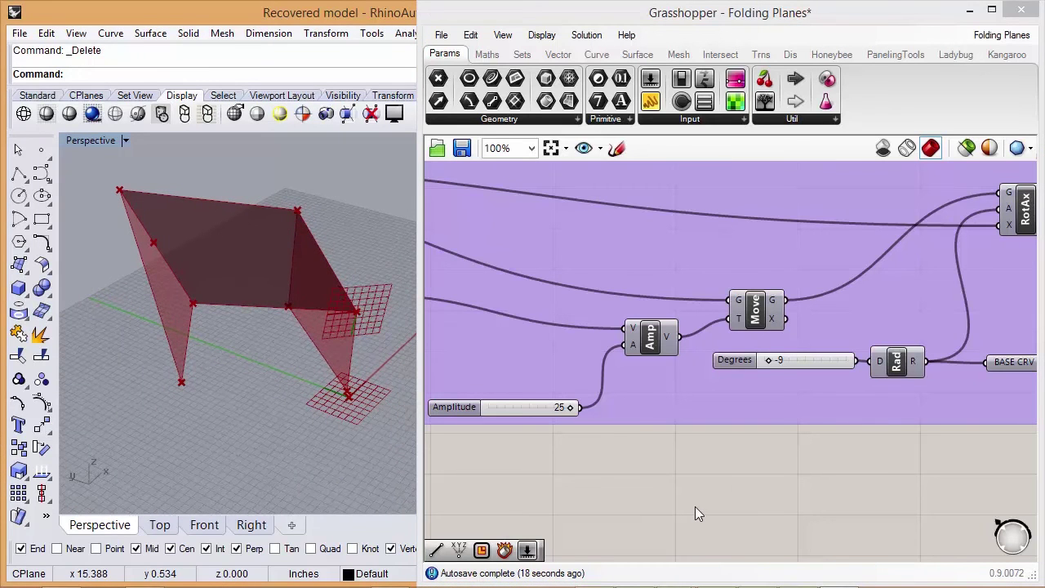
Raise the Degrees slider to 10 and lower the Amplitude to 20.
left_click_drag(768, 360, 846, 361)
right_click_drag(277, 343, 298, 286)
left_click_drag(569, 406, 552, 413)
right_click_drag(486, 428, 833, 481)
scroll(833, 482, "down", 1)
right_click_drag(633, 359, 512, 405)
scroll(512, 404, "down", 2)
scroll(747, 386, "up", 4)
Sweep Degrees between 5 and 10, then refold the planes and view them from a low angle.
left_click_drag(707, 327, 847, 322)
right_click_drag(334, 221, 384, 229)
left_click_drag(839, 324, 877, 327)
scroll(876, 326, "down", 5)
right_click_drag(901, 317, 805, 357)
left_click_drag(672, 396, 625, 394)
right_click_drag(270, 318, 205, 233)
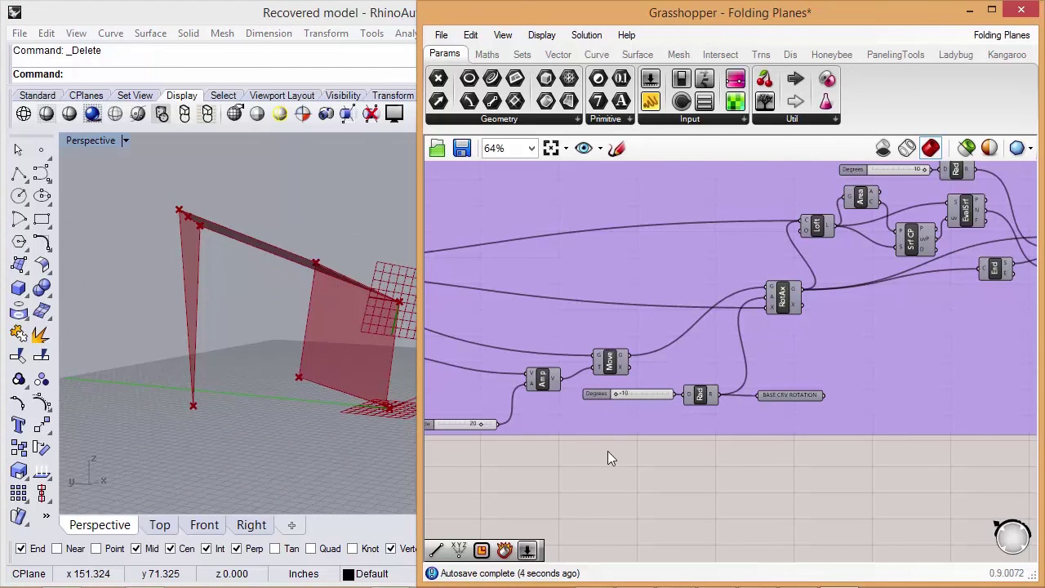